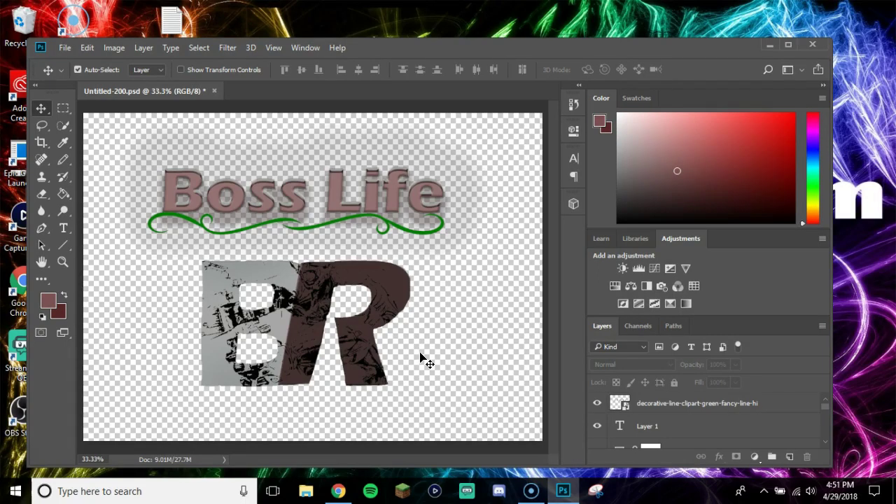
Step: Delete the green decorative line layer, restore it with undo, and deselect all layers
click(378, 220)
key(Delete)
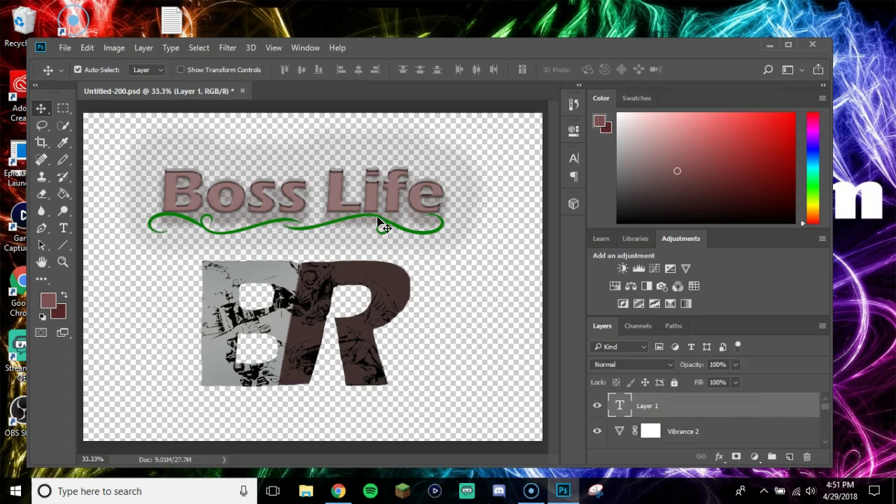
key(ctrl+z)
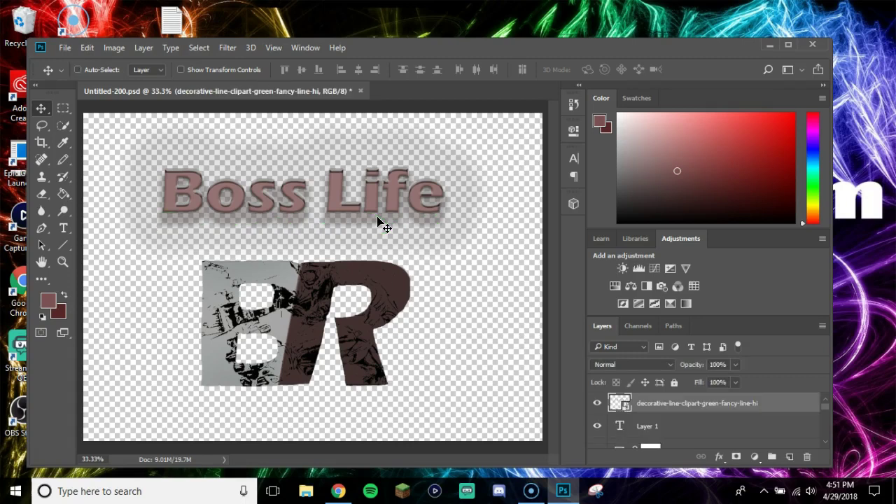
ctrl+click(466, 310)
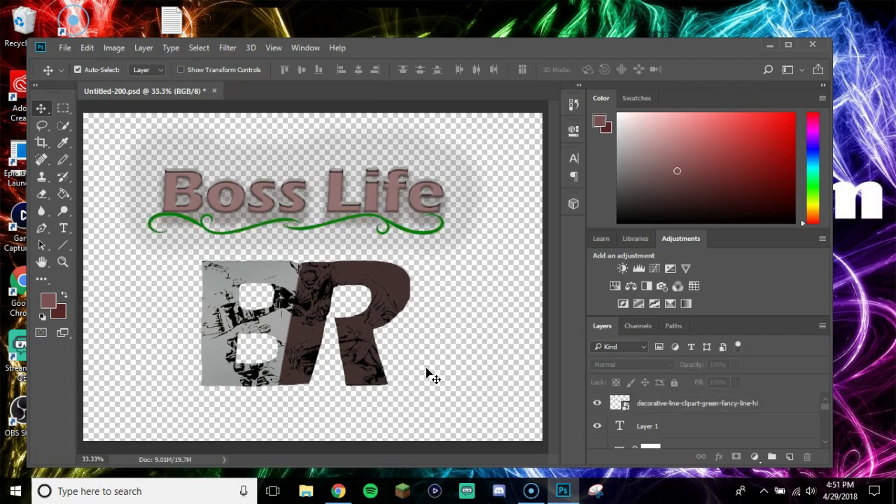
click(64, 47)
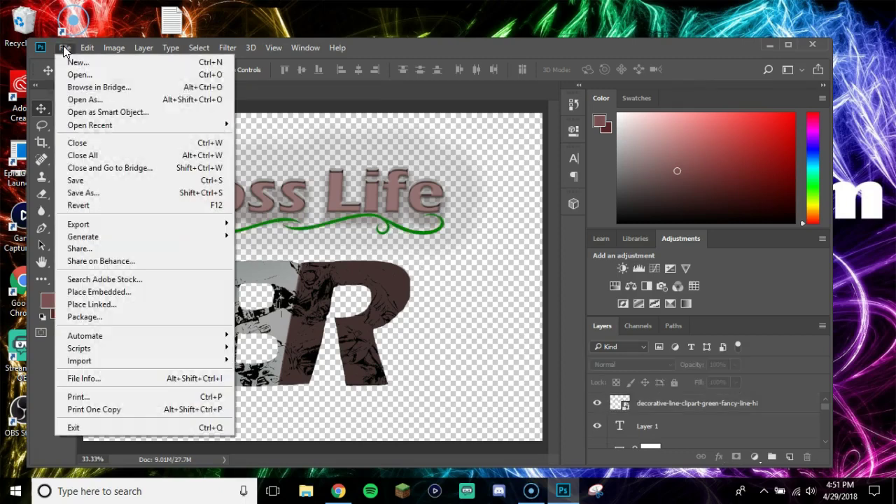
Step: Save the design to the Desktop as a PNG named 'BOB', accepting the PNG options
click(135, 192)
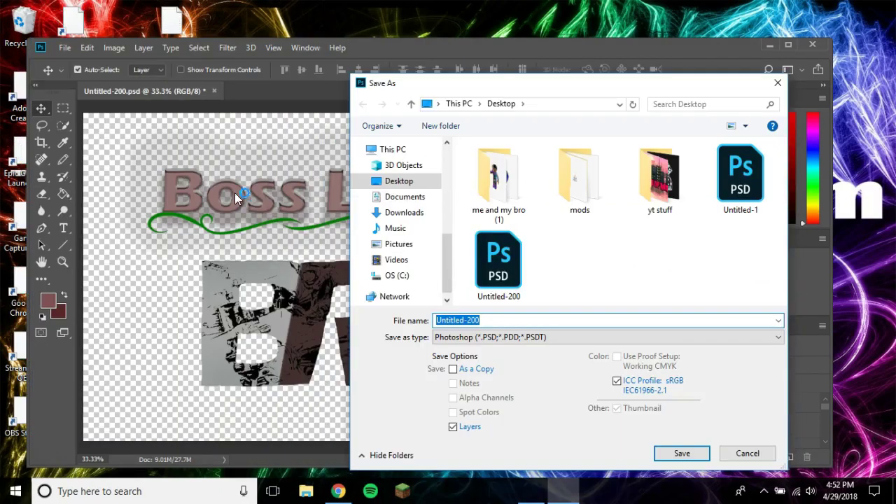
drag(511, 81, 485, 76)
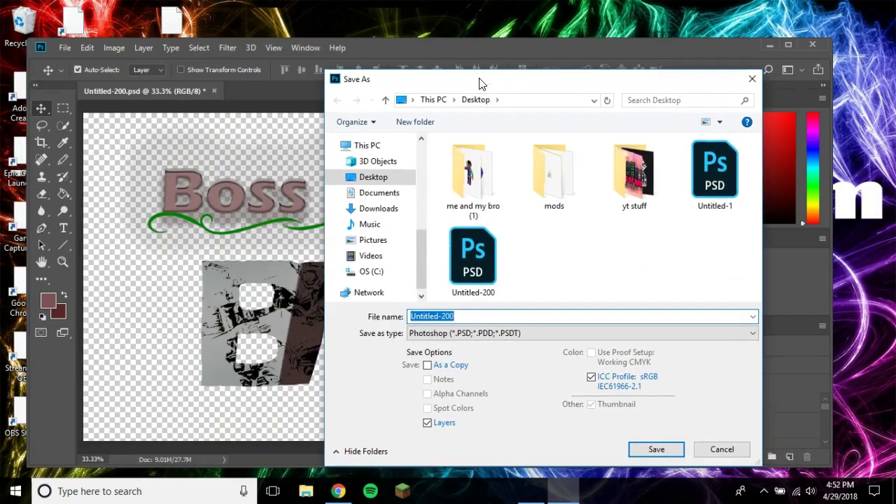
click(487, 332)
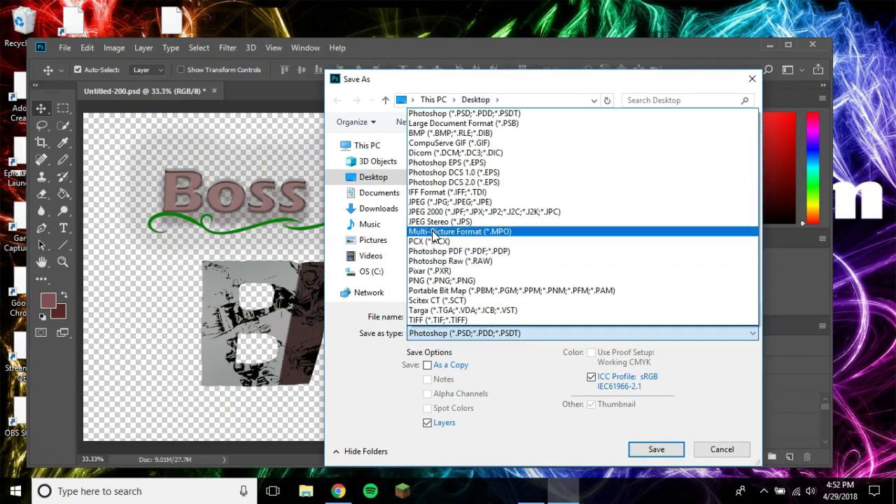
click(443, 281)
click(459, 316)
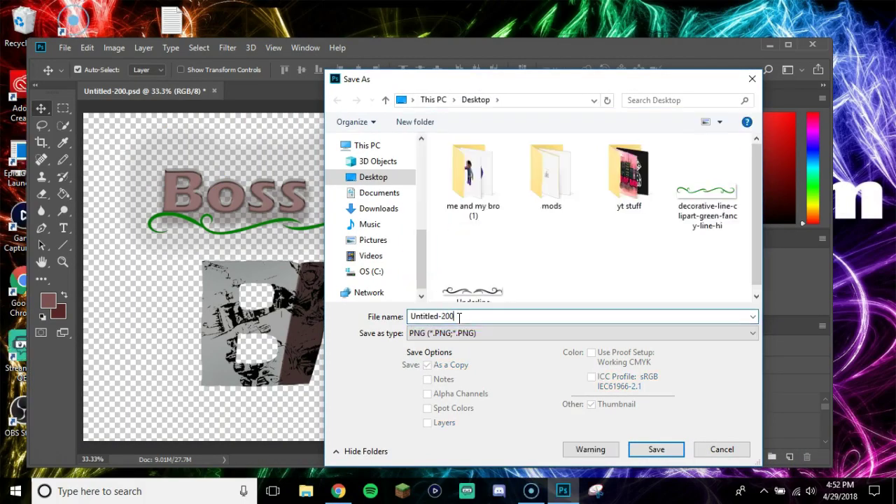
key(BackSpace)
key(BackSpace)
key(BackSpace)
key(BackSpace)
key(BackSpace)
key(BackSpace)
key(BackSpace)
key(BackSpace)
key(BackSpace)
key(BackSpace)
key(BackSpace)
key(BackSpace)
click(656, 449)
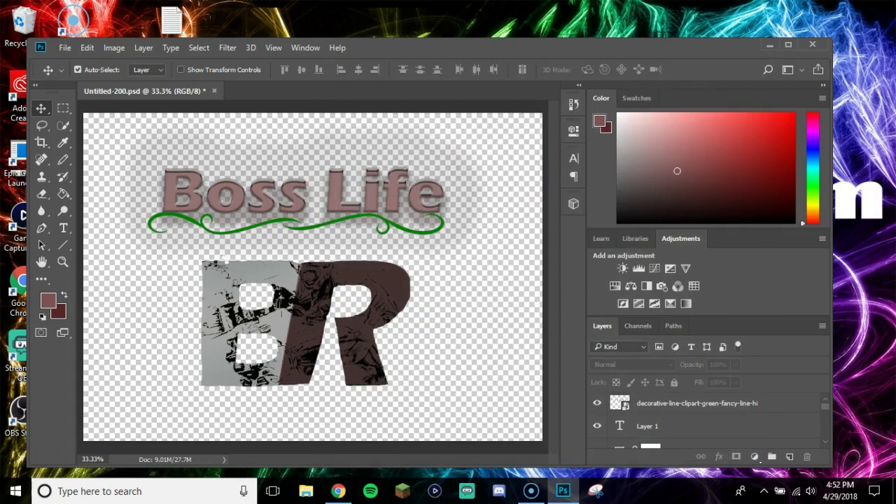
click(513, 154)
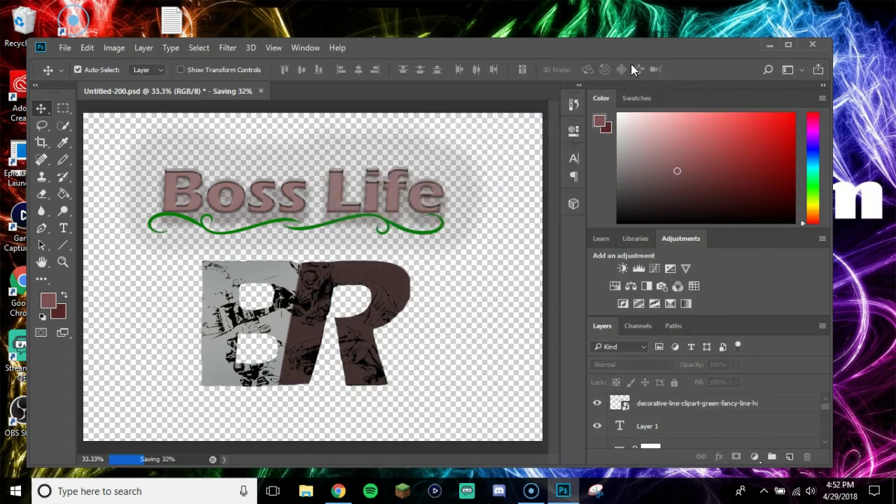
Step: Switch to Chrome, log into Spreadshirt with the saved credentials, and open the Designs page
click(770, 45)
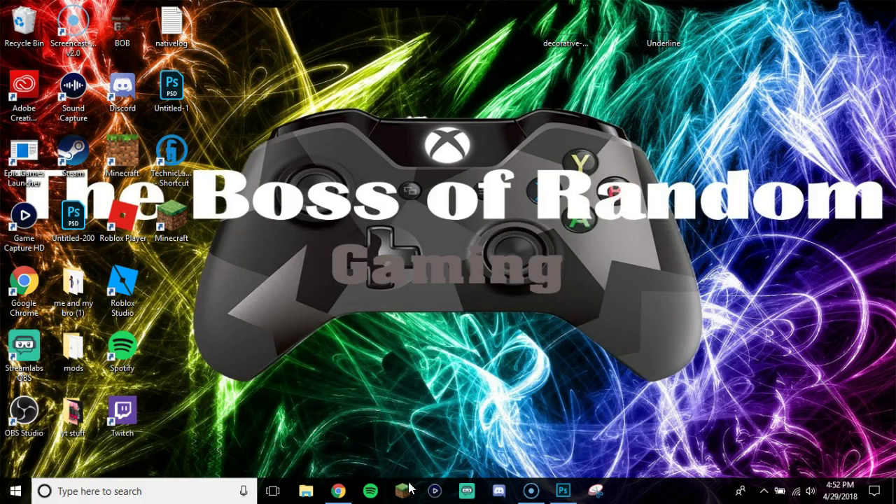
click(339, 491)
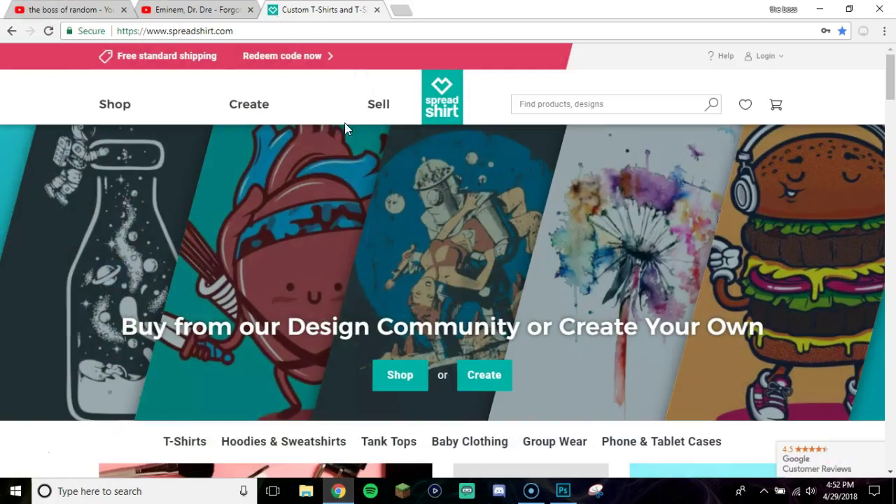
click(766, 56)
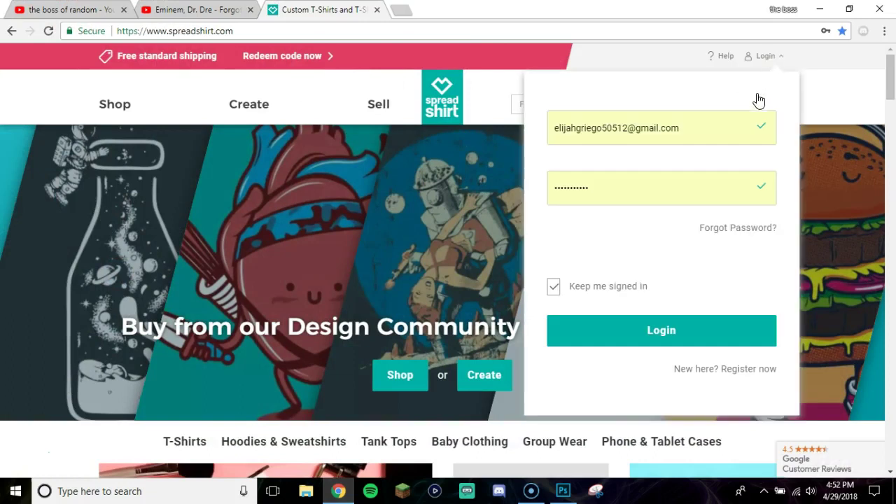
click(634, 332)
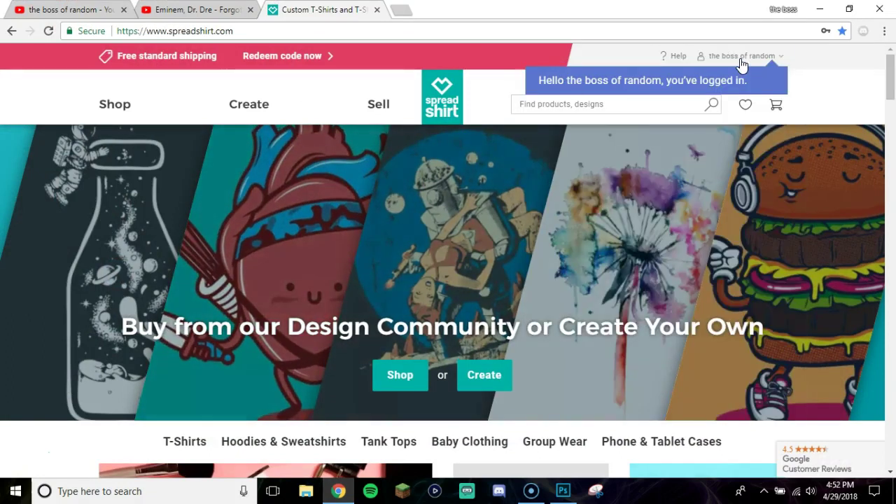
click(743, 56)
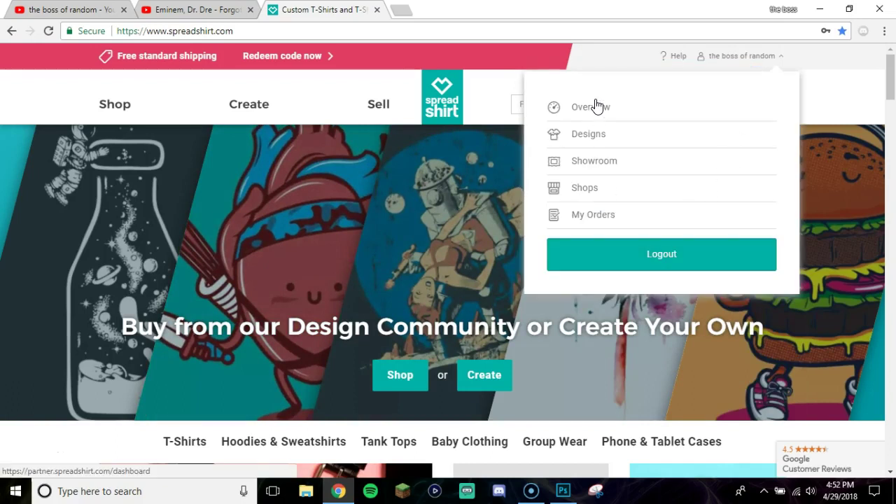
click(580, 134)
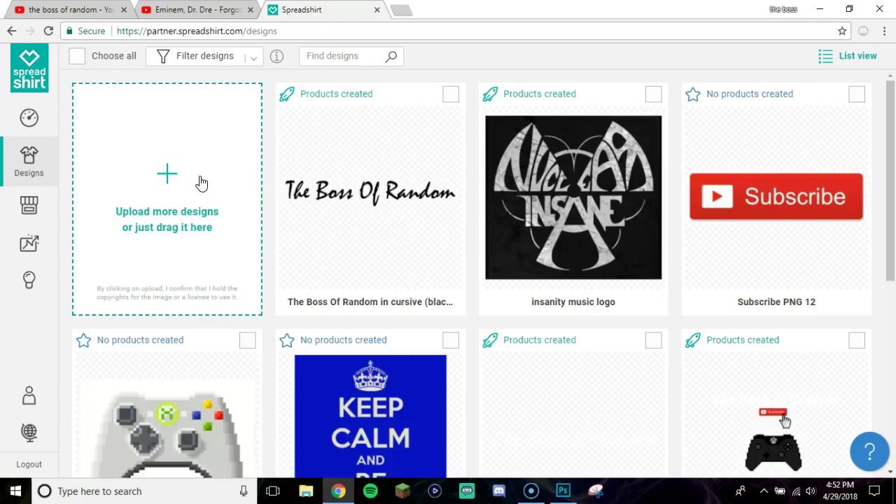
Step: Upload BOB.png from the Desktop and open the BOB design for product setup
click(201, 184)
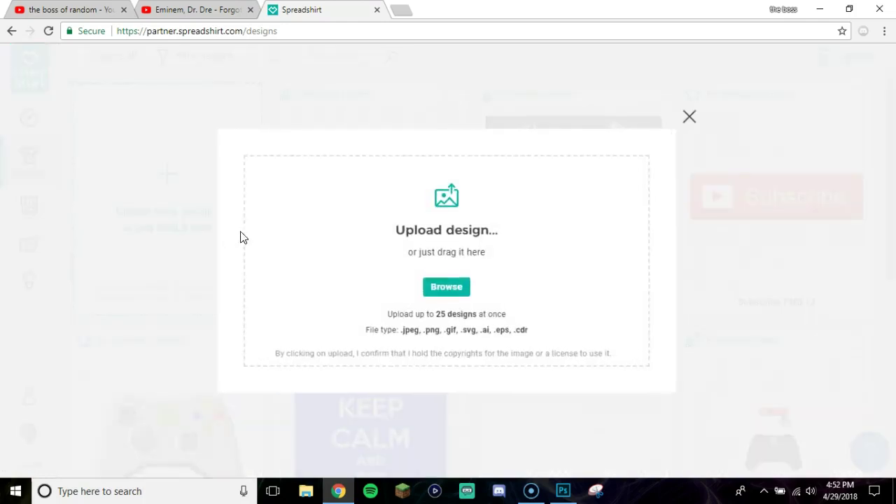
click(371, 170)
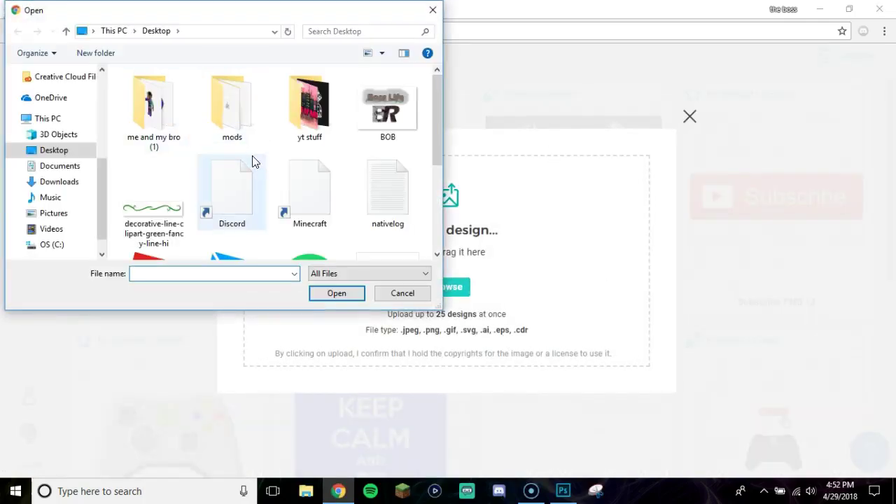
click(378, 118)
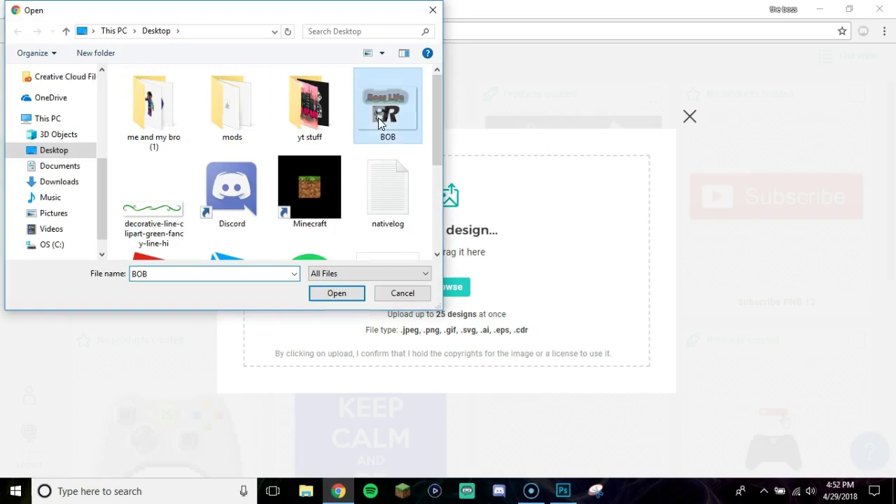
click(331, 294)
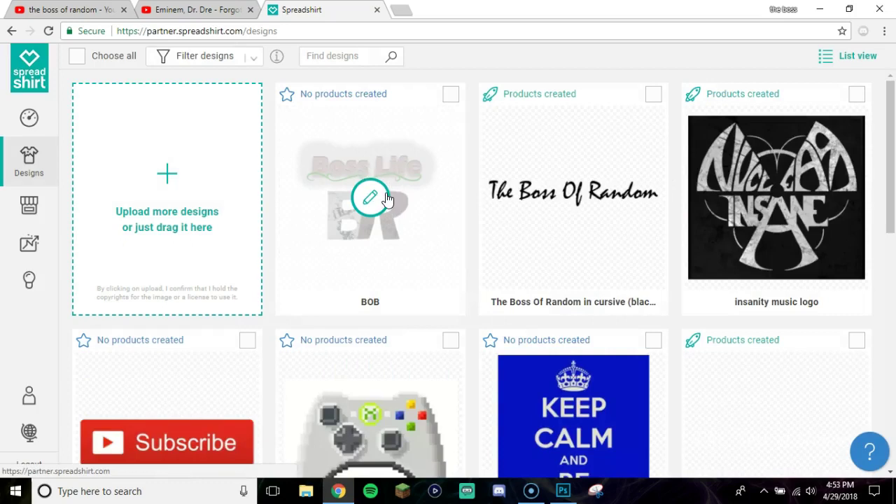
click(387, 201)
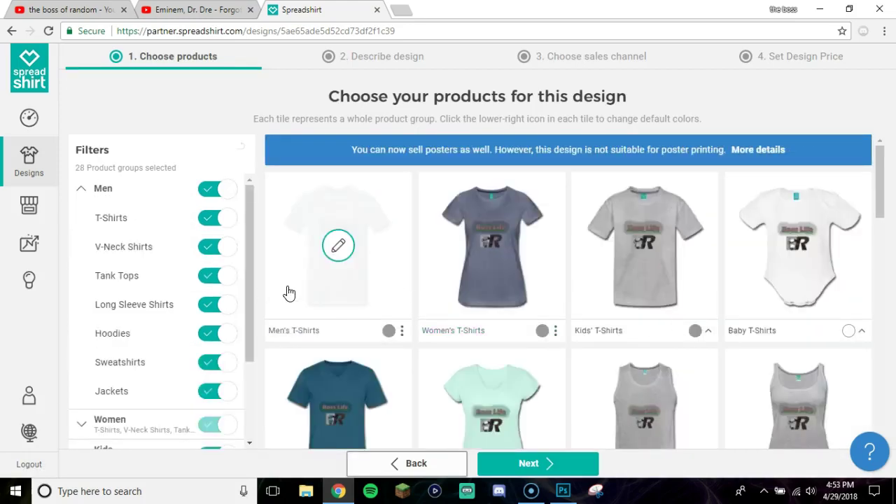
Step: Edit the design placement on the Women's T-Shirts tile at the top of the product grid
scroll(683, 380, down, 2)
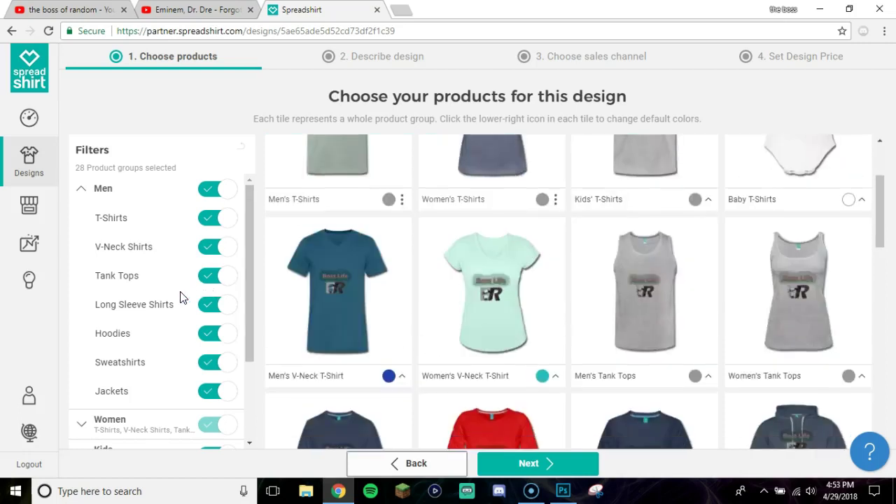
scroll(182, 337, down, 2)
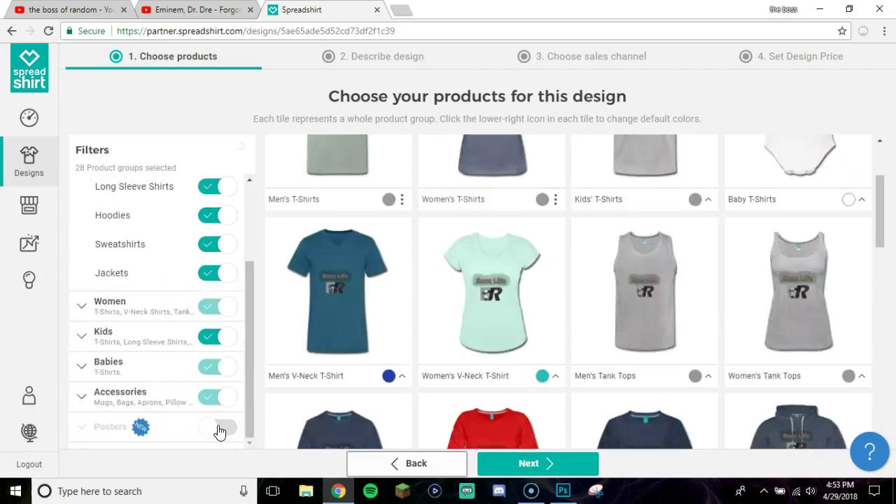
mouse_move(220, 429)
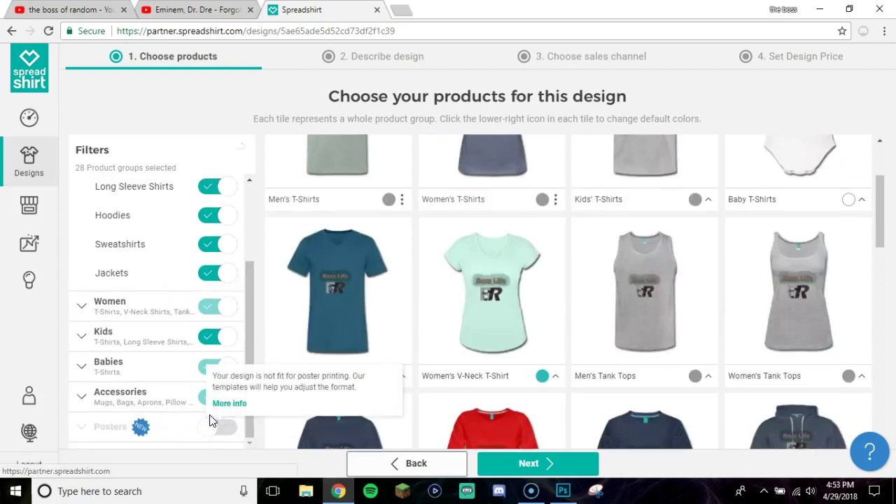
scroll(150, 367, up, 2)
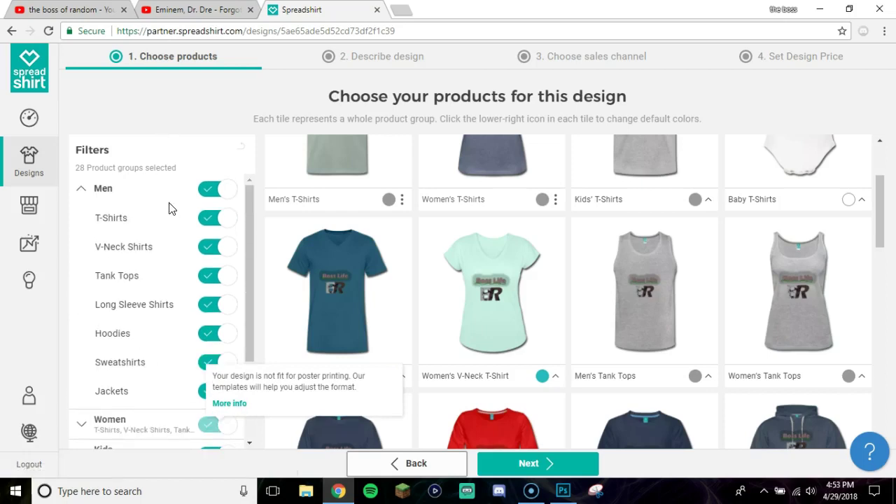
scroll(490, 280, down, 1)
scroll(434, 231, up, 3)
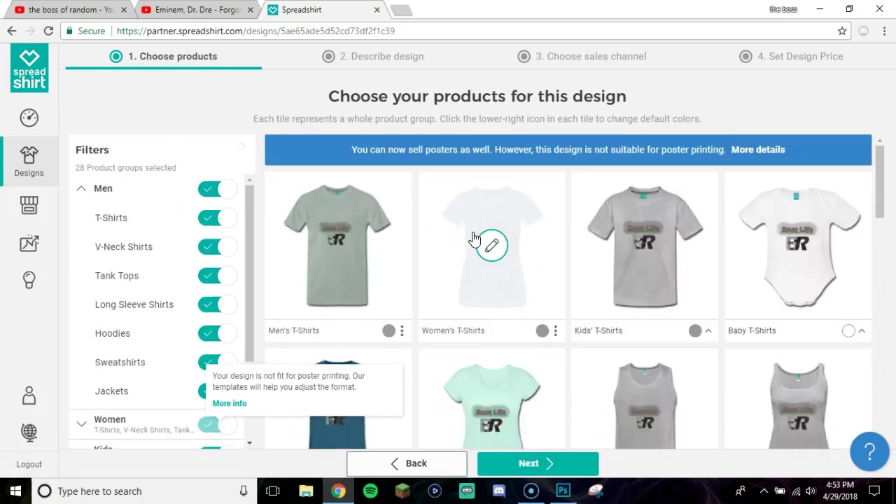
click(484, 242)
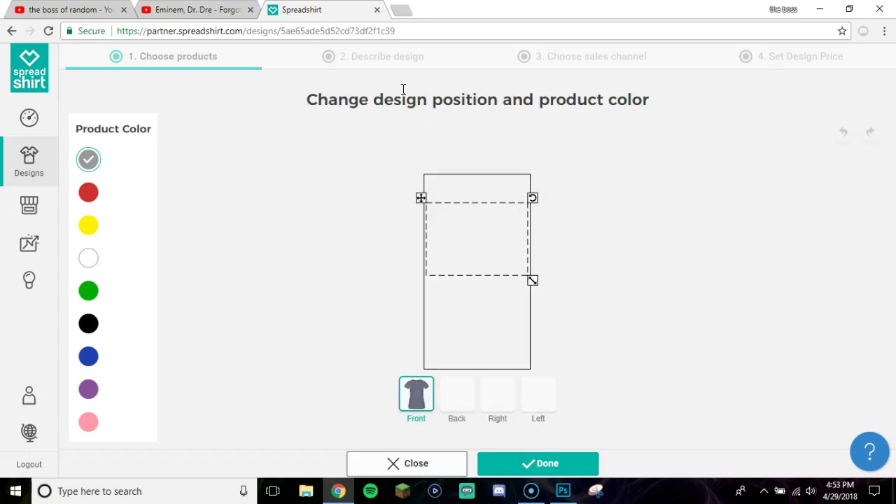
Step: Resize the design on the shirt front and keep heather grey after trying purple and blue
click(494, 228)
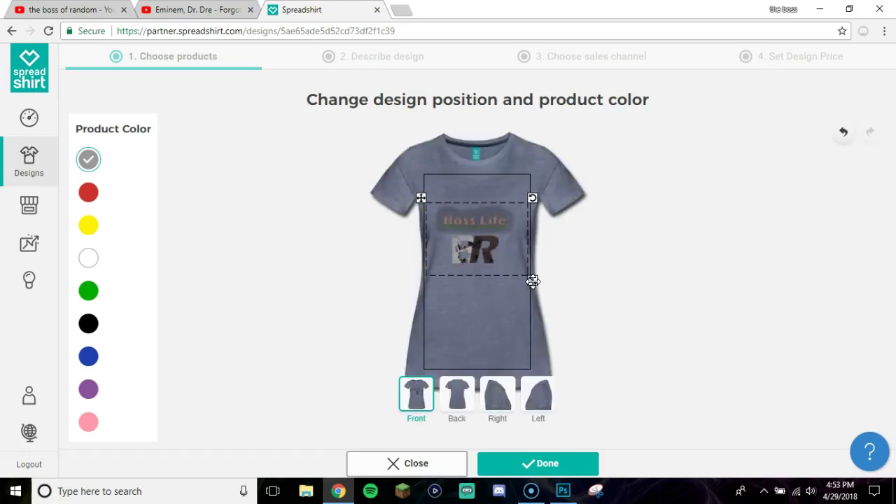
mouse_move(537, 283)
mouse_down()
mouse_move(500, 254)
mouse_move(533, 276)
mouse_up()
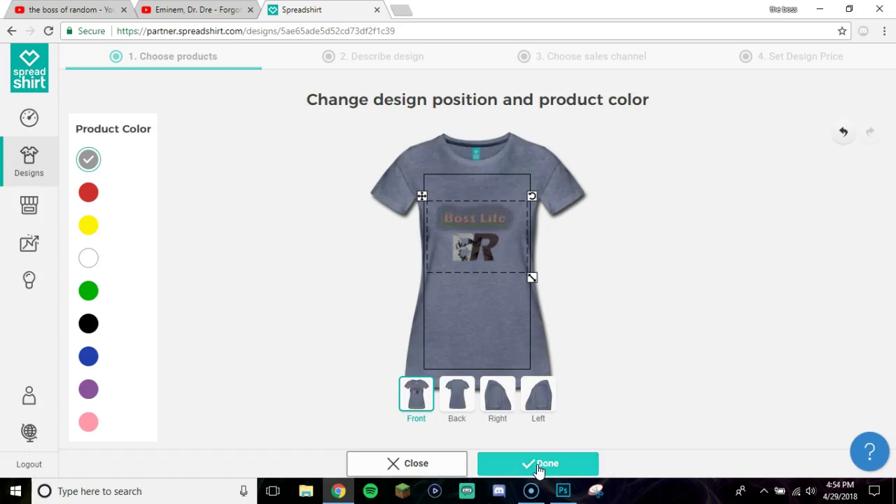
click(82, 387)
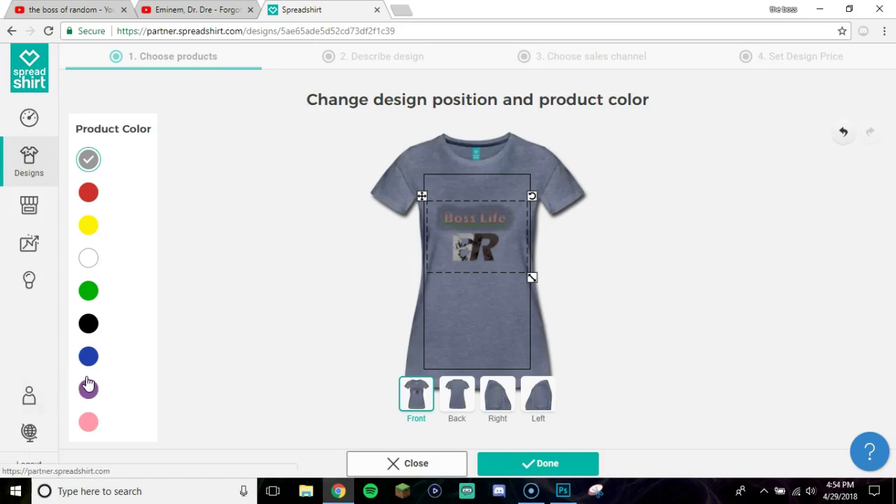
click(84, 355)
click(90, 165)
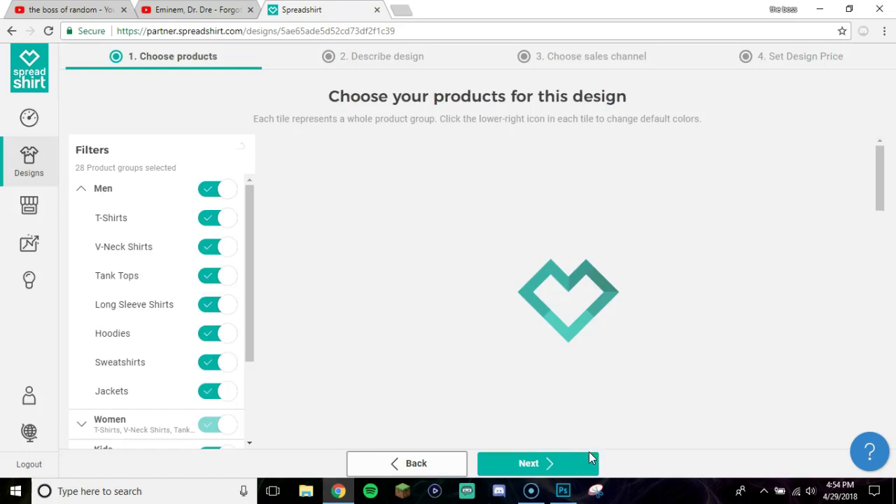
Step: Name the design 'Boss Life' with description 'the boss of random', then continue
click(545, 464)
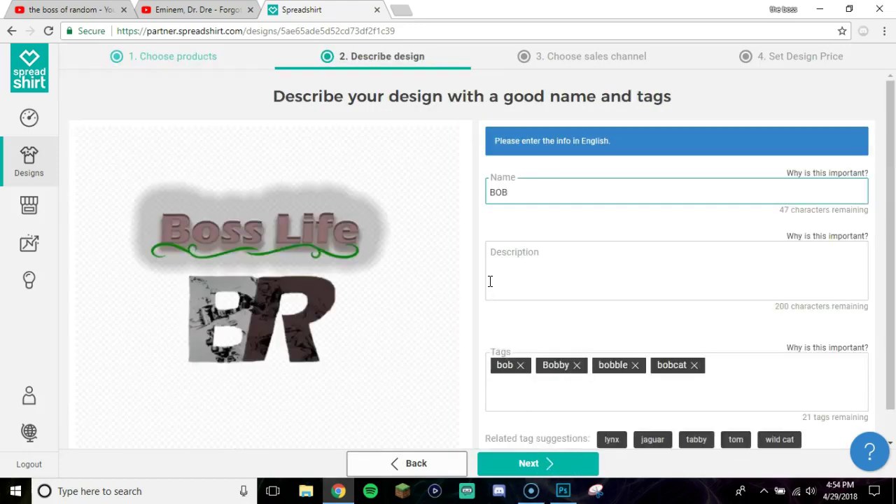
double_click(528, 196)
key(BackSpace)
text(Boss Life)
click(642, 261)
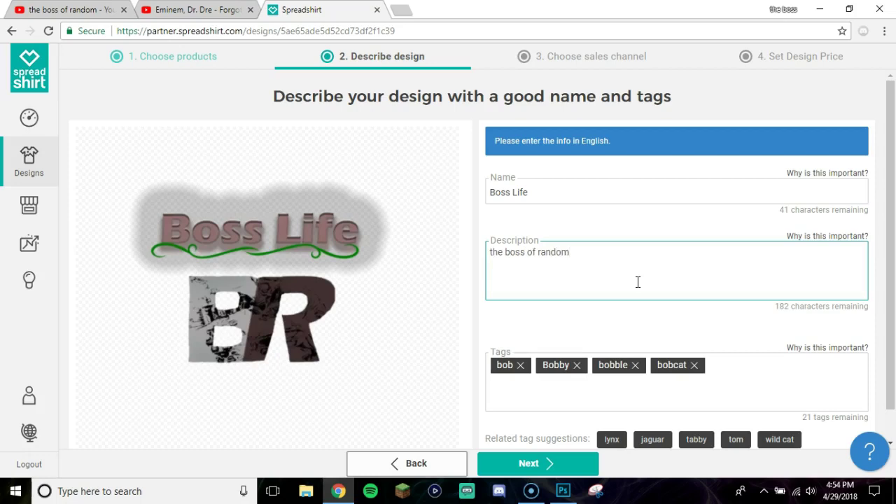
click(549, 464)
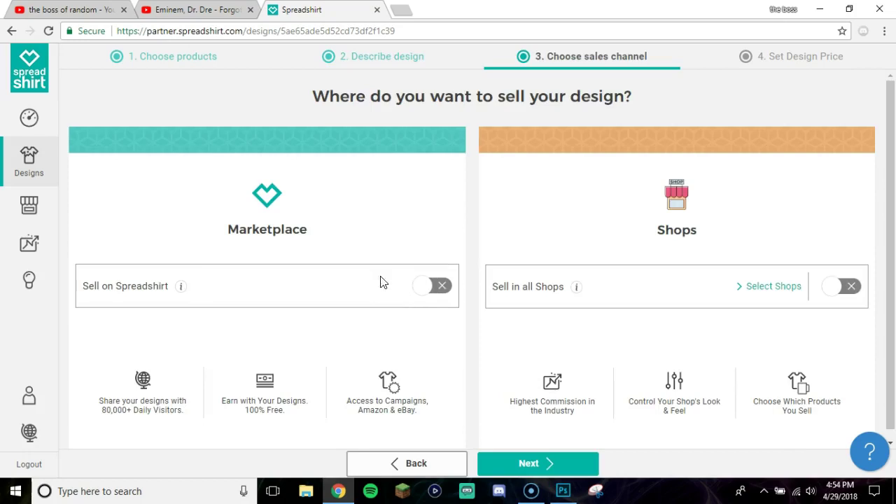
Step: Turn on Marketplace selling and pick the insanitymusic and thebossofrandom shops
click(428, 292)
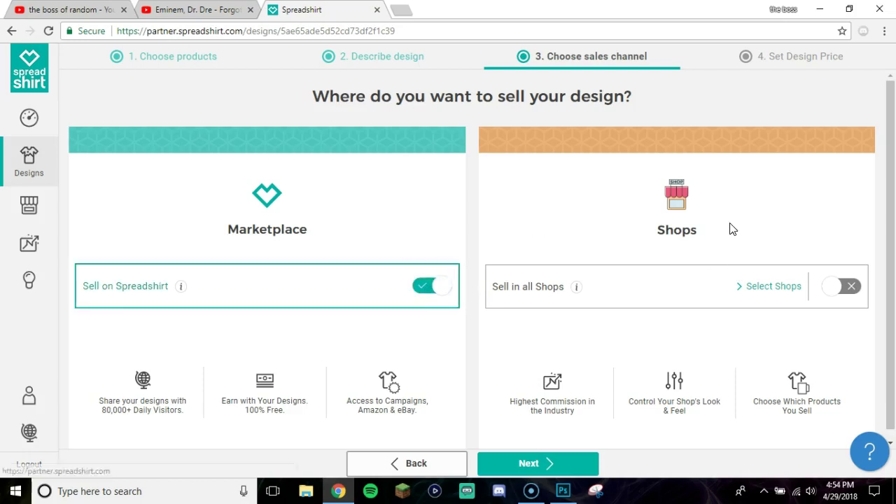
click(784, 288)
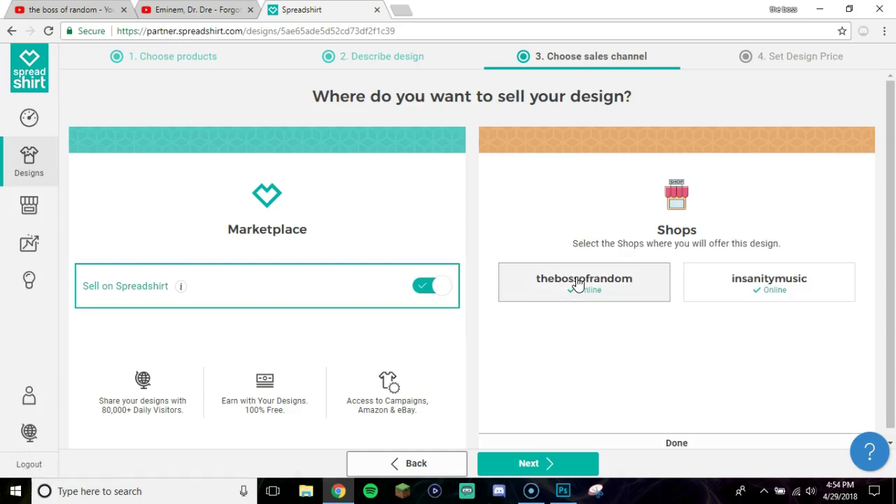
click(702, 287)
click(700, 287)
click(626, 294)
click(639, 296)
right_click(700, 294)
click(711, 287)
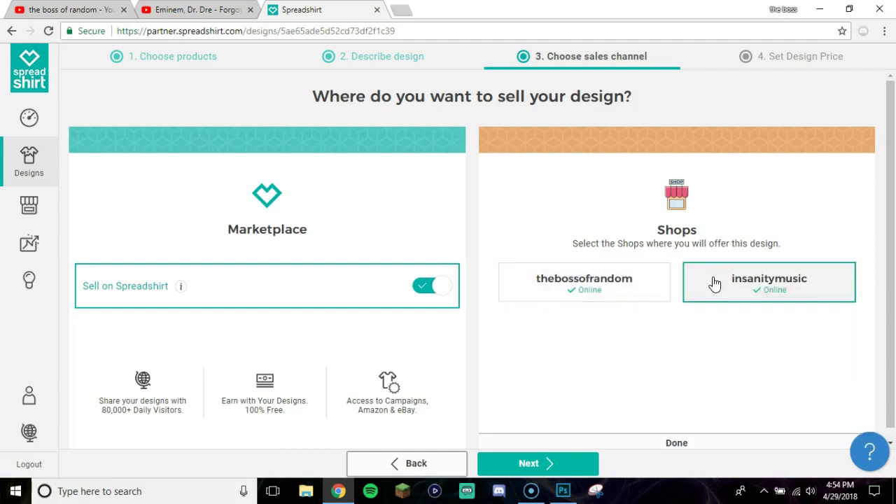
click(631, 292)
double_click(630, 292)
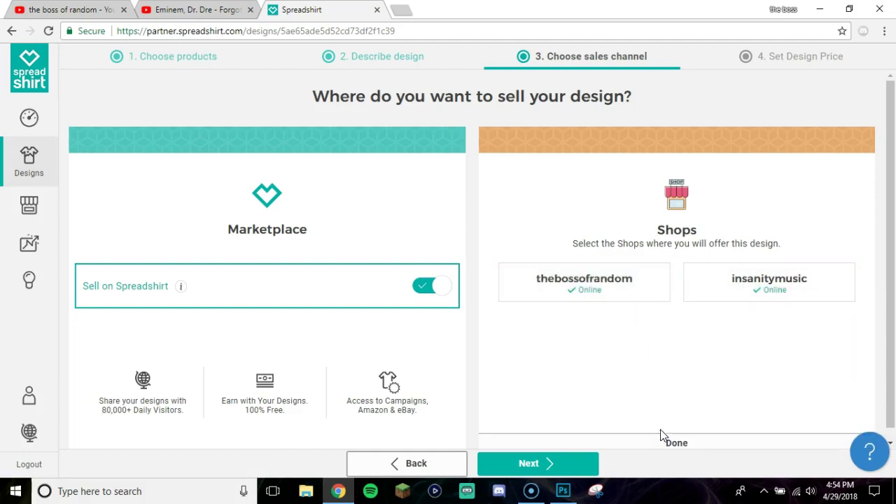
click(664, 439)
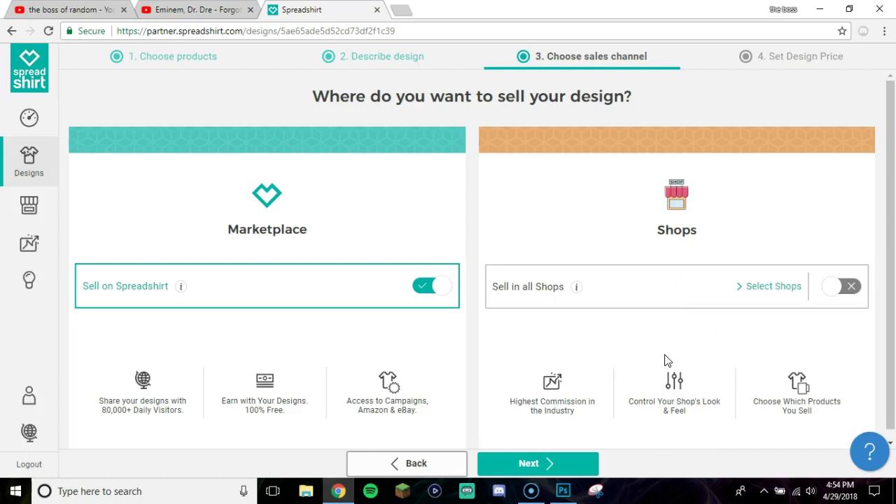
Step: Enable Sell in all Shops and view the Sales Channels dashboard in a new tab
click(841, 288)
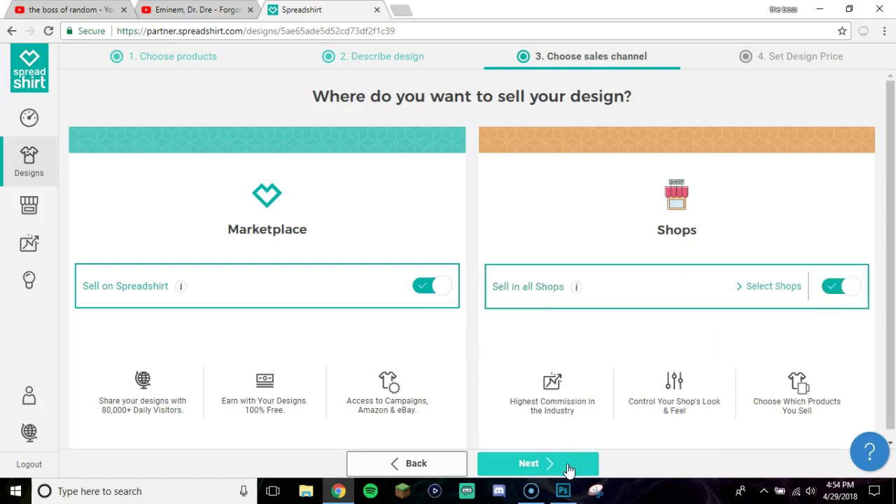
middle_click(29, 206)
click(431, 10)
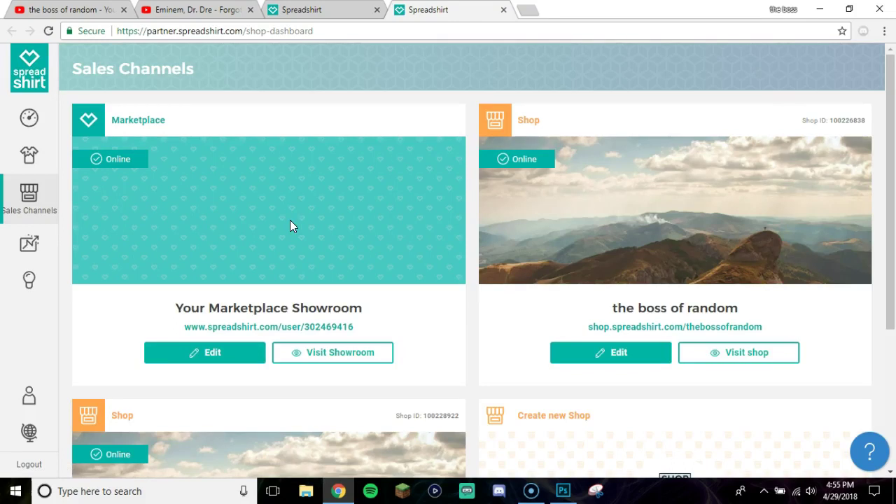
Step: Look over the Sales Channels dashboard, then close its tab
scroll(291, 221, down, 3)
scroll(438, 325, down, 1)
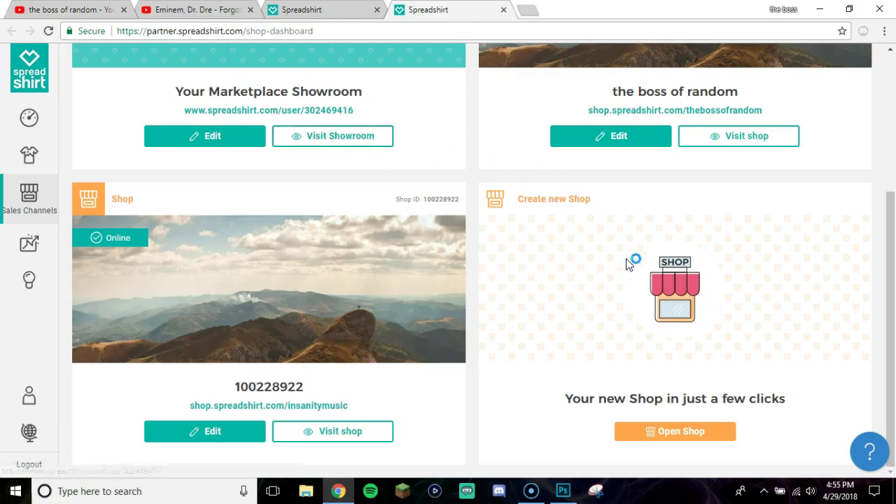
scroll(693, 225, up, 1)
drag(762, 170, 566, 186)
click(606, 292)
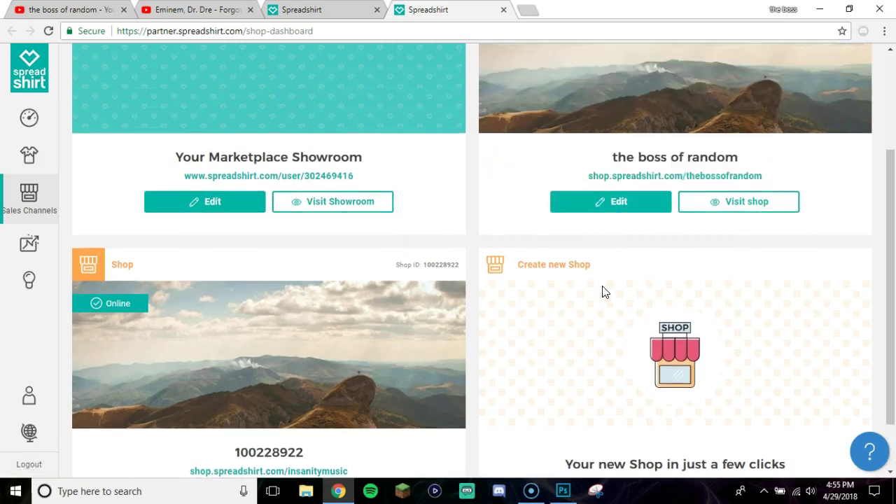
scroll(759, 393, down, 1)
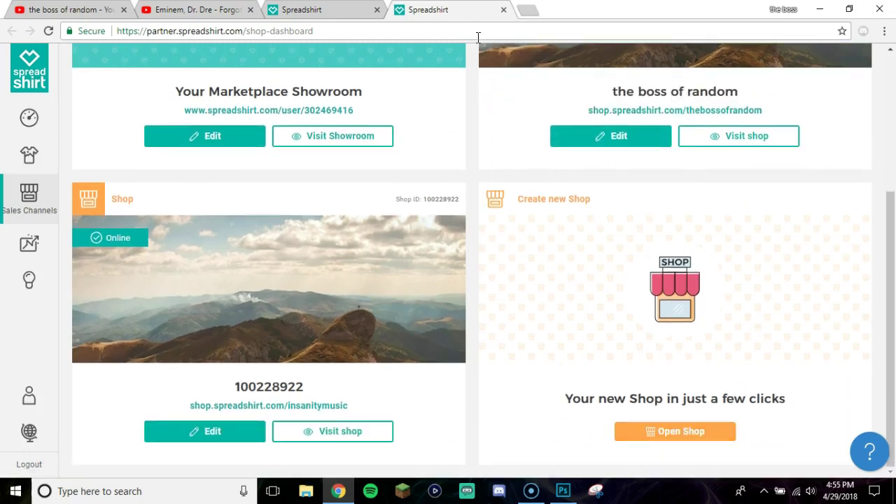
click(504, 10)
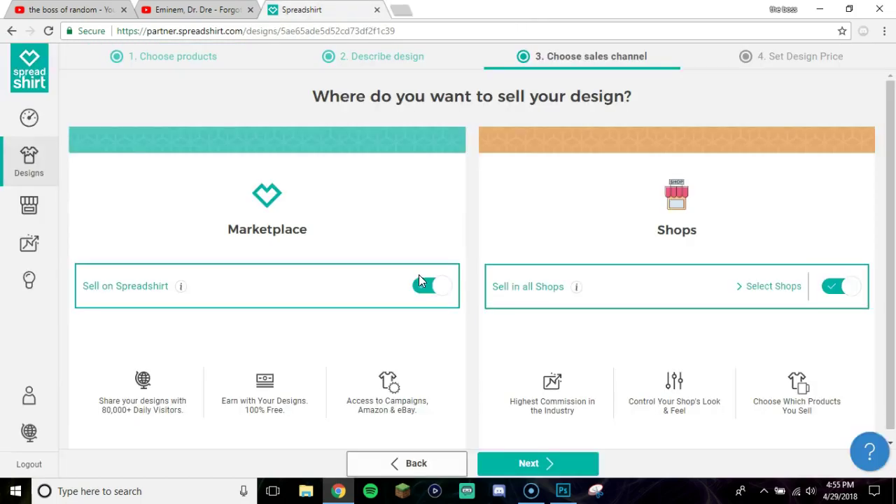
Step: Continue from the Choose sales channel step to the Set Design Price step
scroll(530, 360, down, 1)
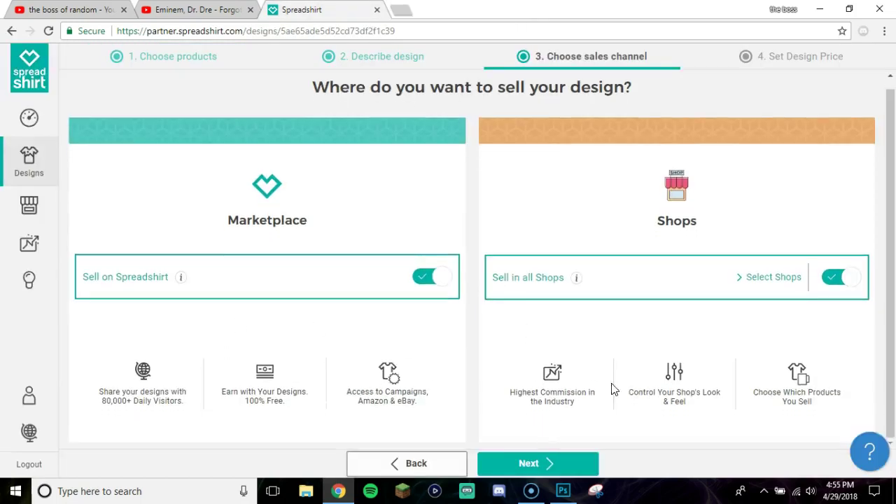
drag(421, 410, 360, 392)
click(382, 400)
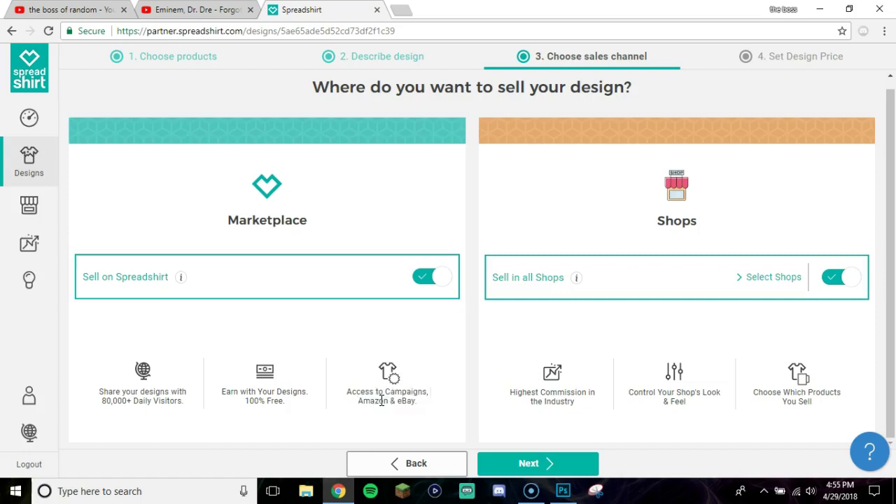
click(522, 466)
click(524, 466)
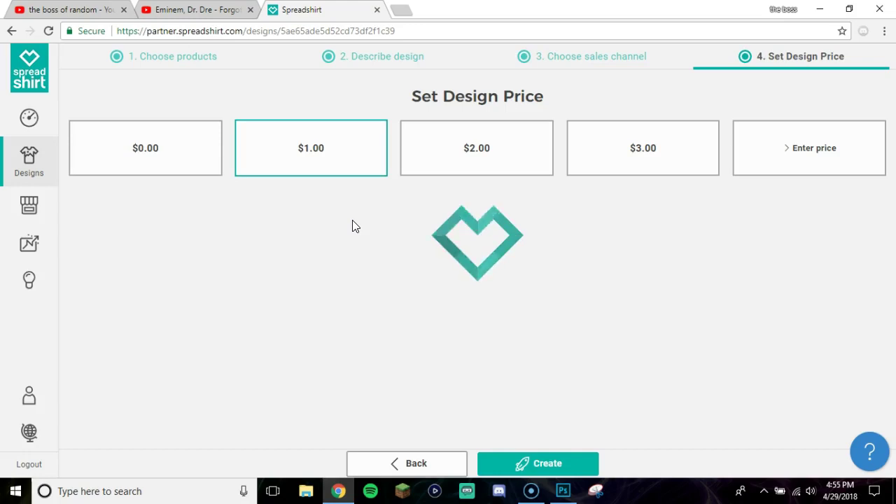
Step: Create the Boss Life design at a $0.00 design price and dismiss the confirmation
click(144, 170)
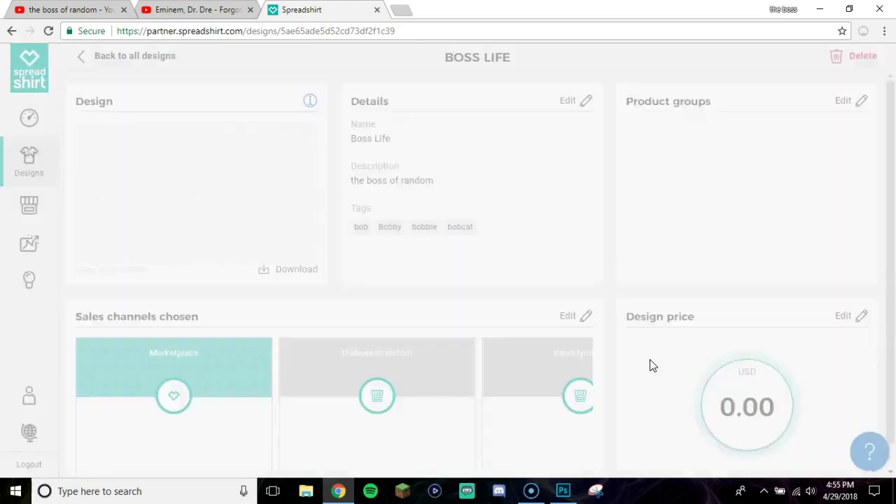
click(498, 324)
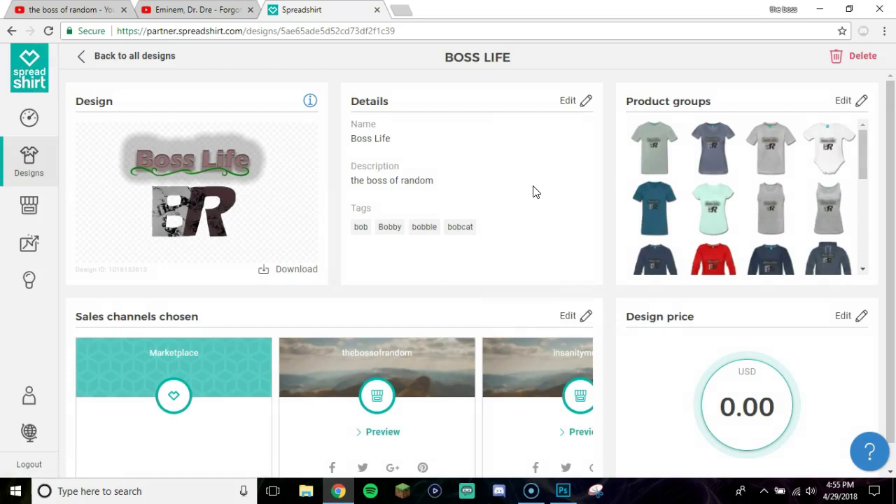